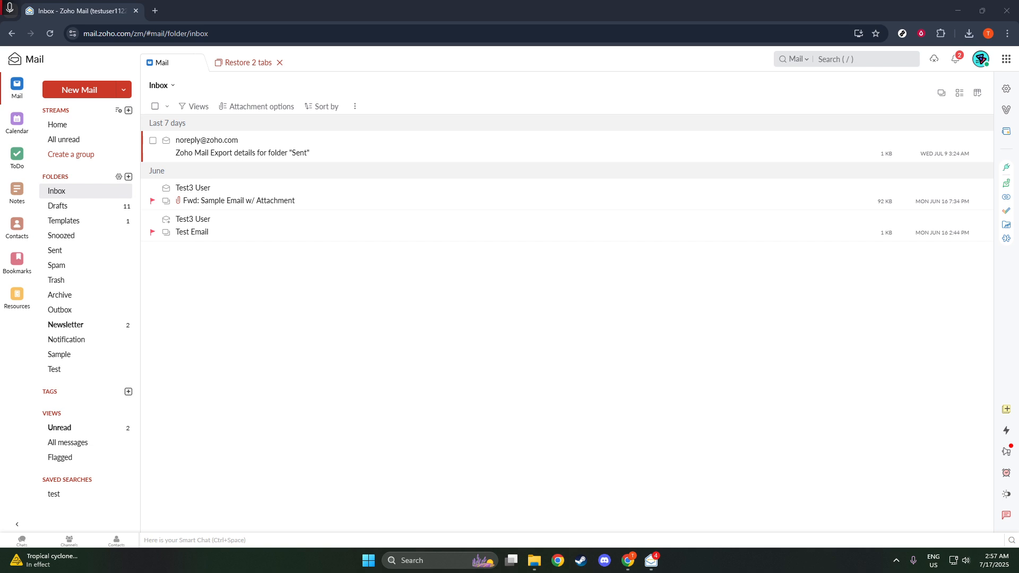
Open the account profile panel from the avatar at the top right of the Inbox
{"action": "left_click", "coordinate": [980, 63]}
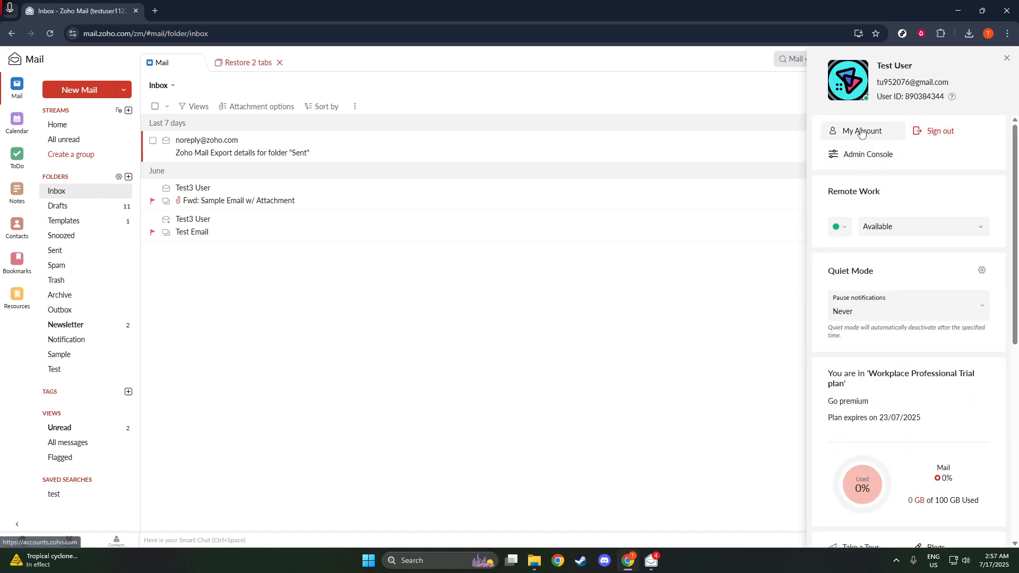
Launch the Admin Console from the profile panel to reach Test Company's dashboard
{"action": "left_click", "coordinate": [861, 153]}
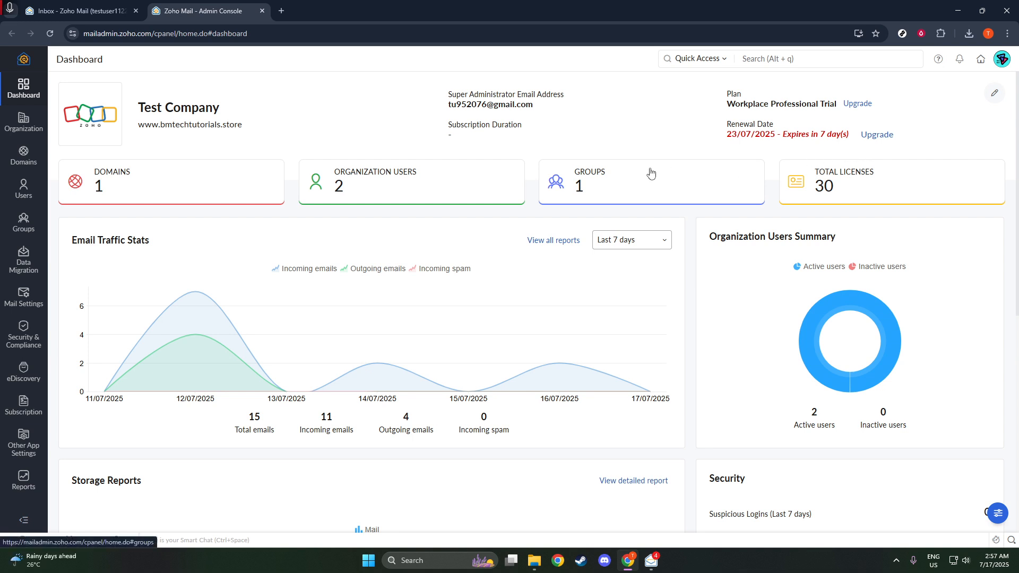
Start a new user under Users with first name John, last name Test and username john.test
{"action": "left_click", "coordinate": [17, 198]}
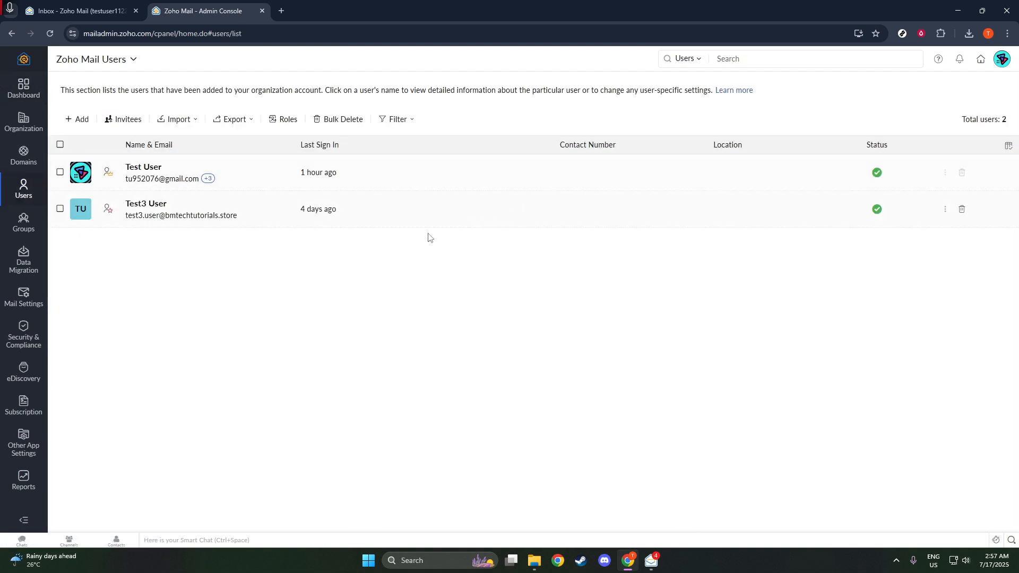
{"action": "left_click", "coordinate": [81, 120]}
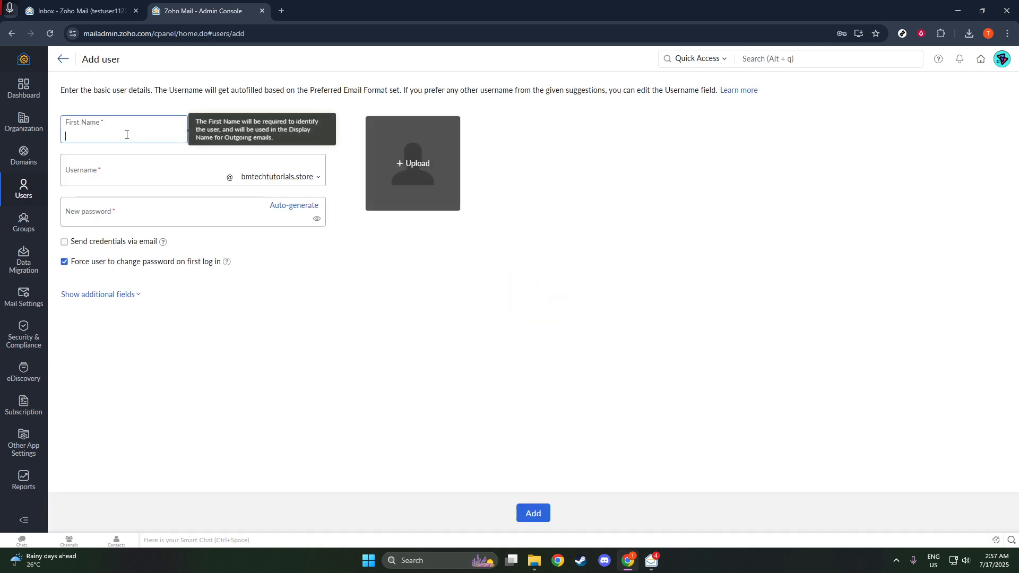
{"action": "left_click", "coordinate": [127, 135]}
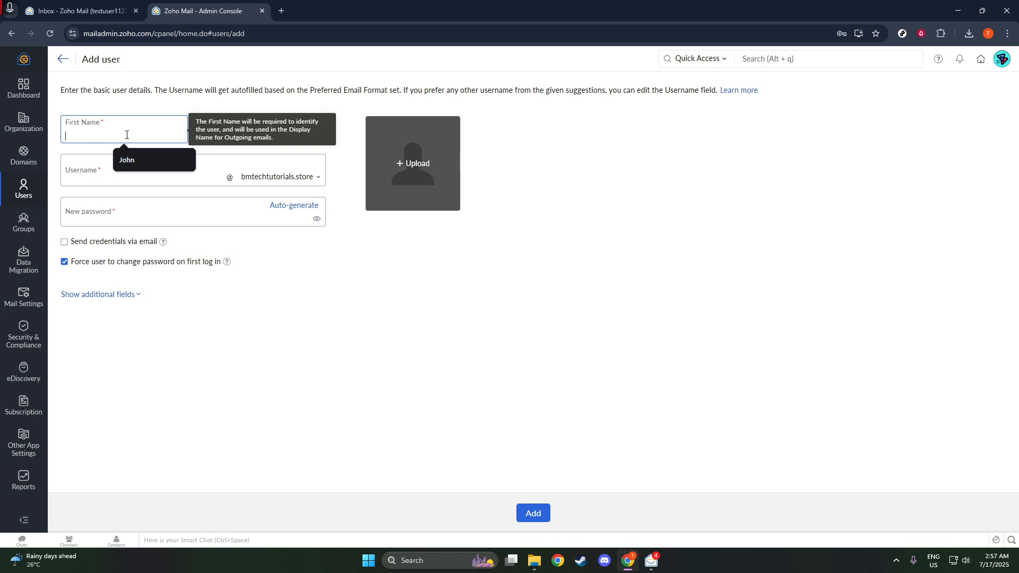
{"action": "left_click", "coordinate": [141, 162]}
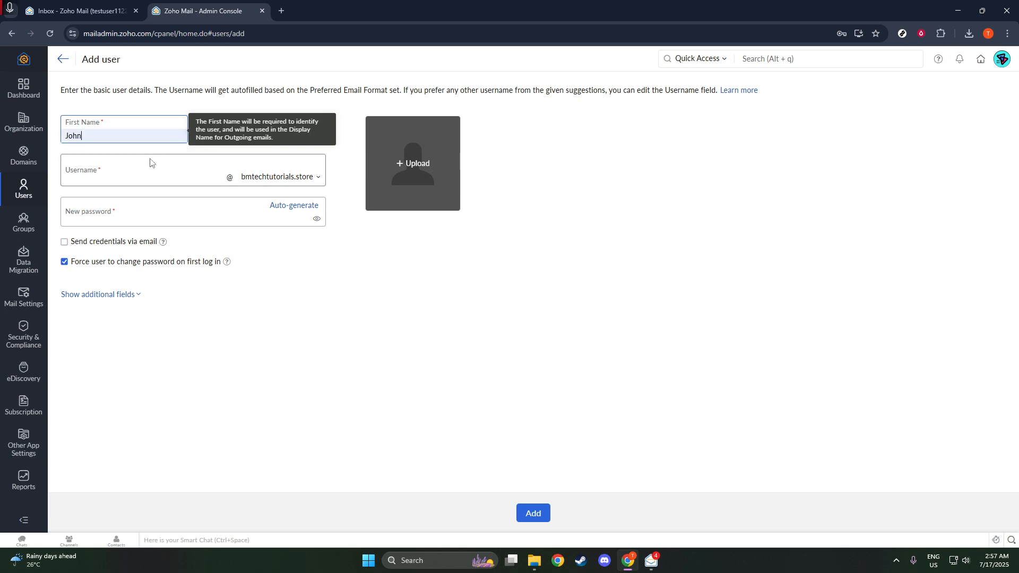
{"action": "left_click", "coordinate": [202, 123]}
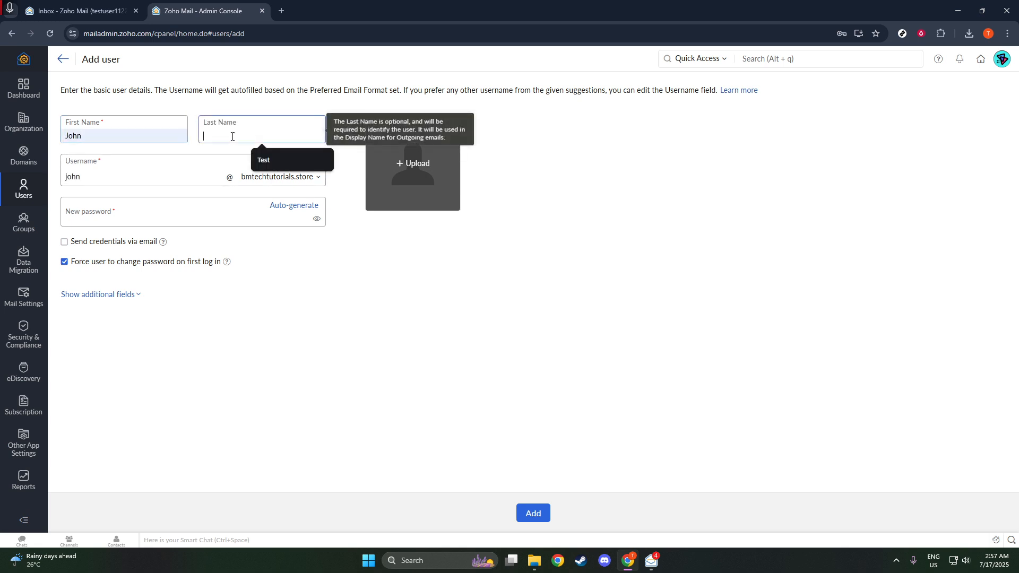
{"action": "left_click", "coordinate": [252, 162]}
{"action": "left_click", "coordinate": [185, 170]}
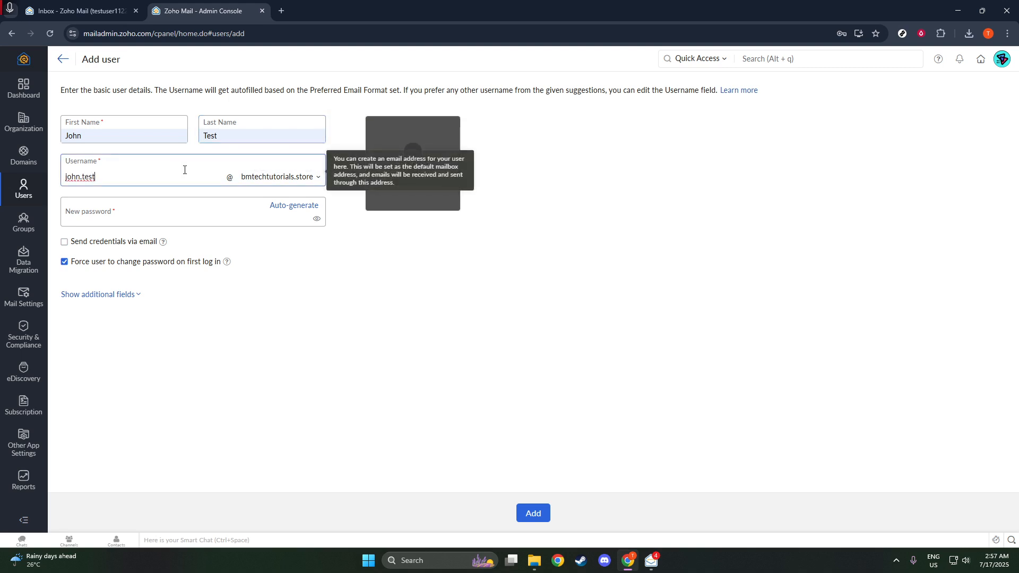
Auto-generate the new user's password and enable e-mailing the login credentials
{"action": "left_click", "coordinate": [155, 207]}
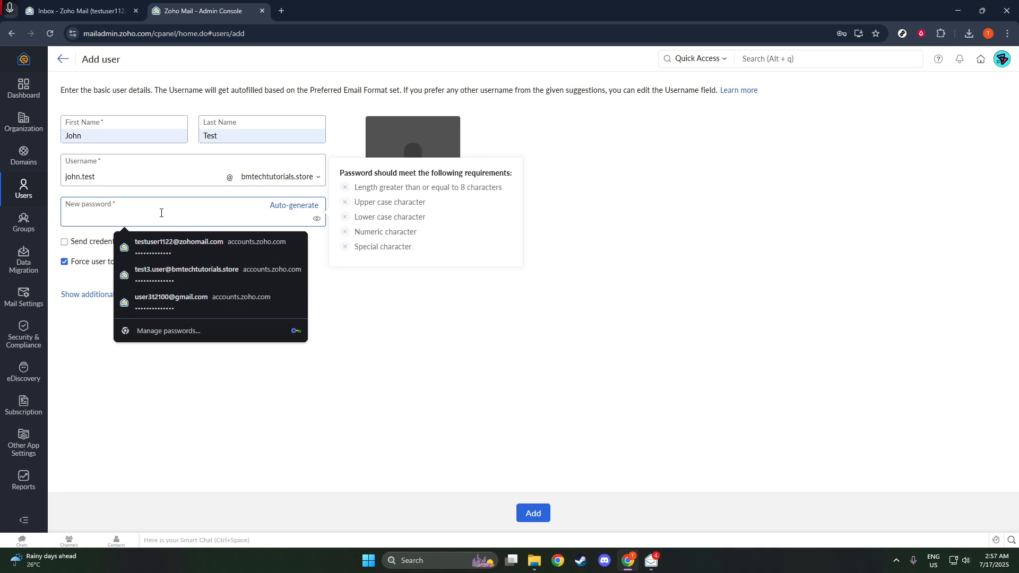
{"action": "left_click", "coordinate": [280, 207]}
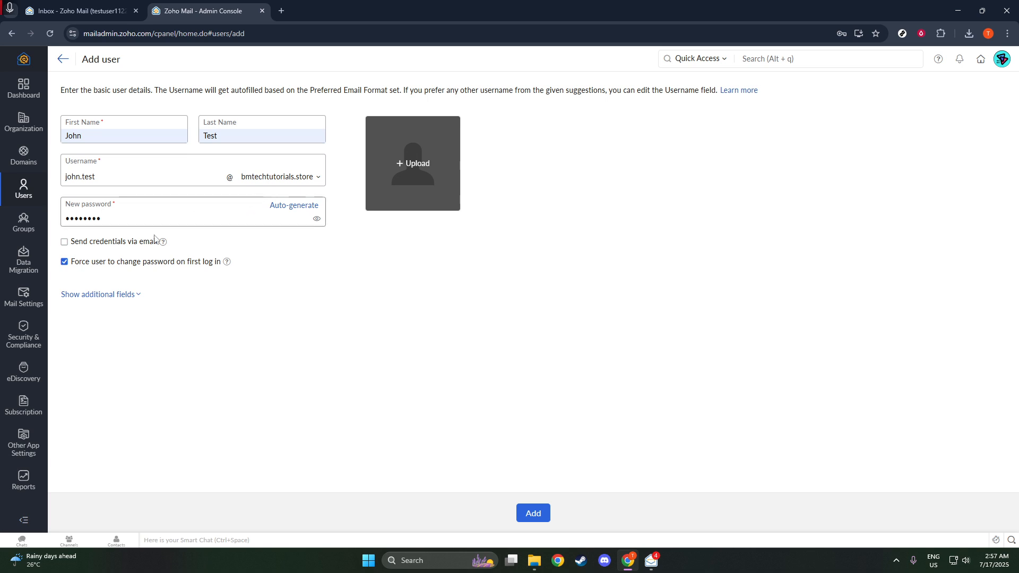
{"action": "left_click", "coordinate": [116, 244]}
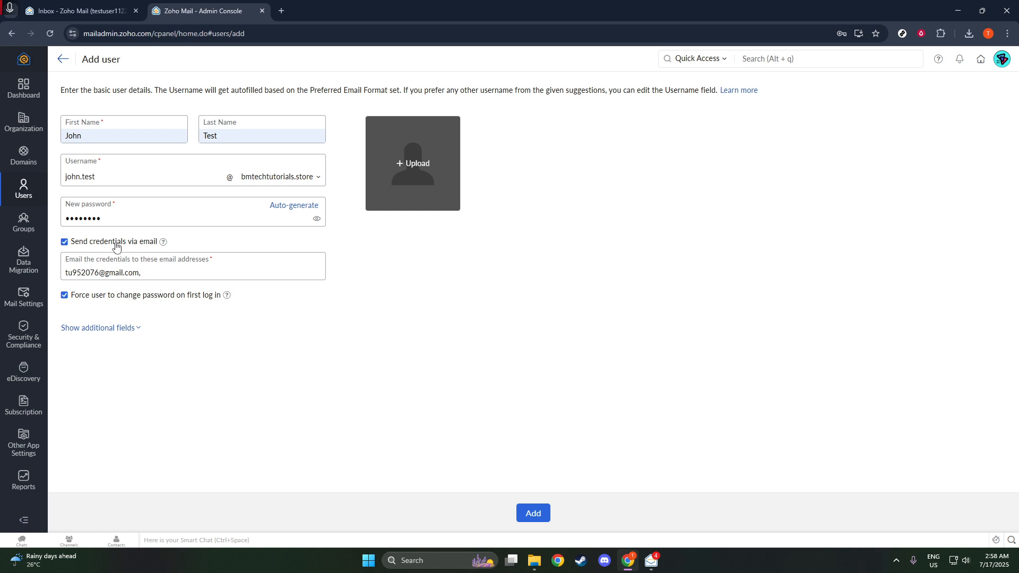
Check the mail domain list without changing it, and expand then collapse the additional user fields
{"action": "left_click", "coordinate": [267, 181]}
{"action": "left_click", "coordinate": [267, 184]}
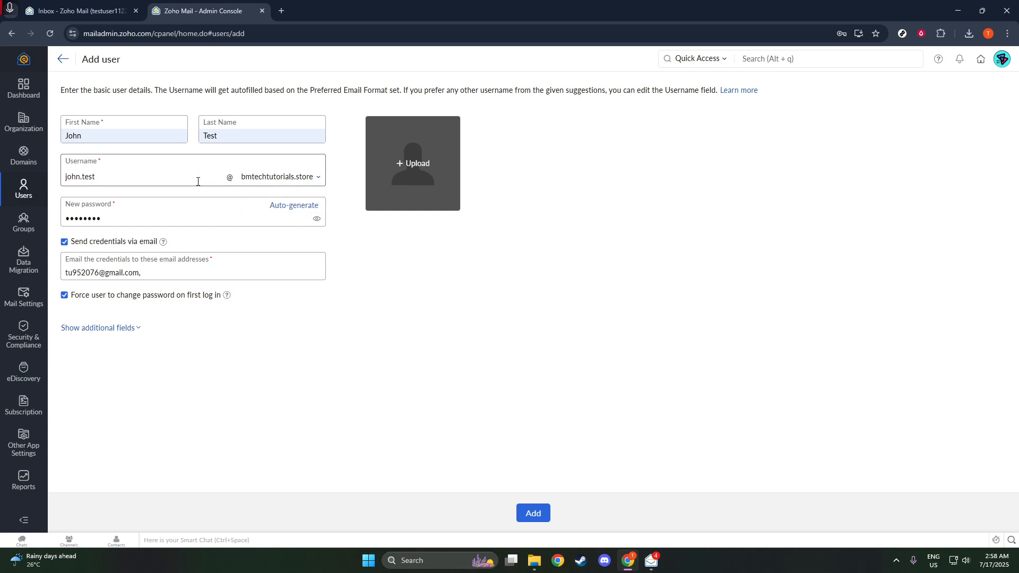
{"action": "left_click", "coordinate": [129, 329]}
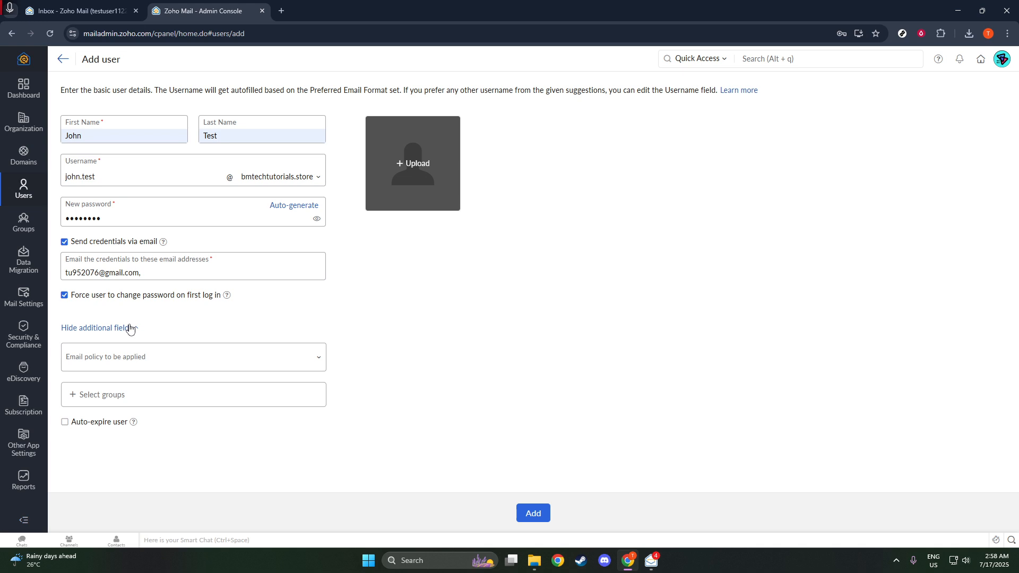
{"action": "left_click", "coordinate": [131, 329]}
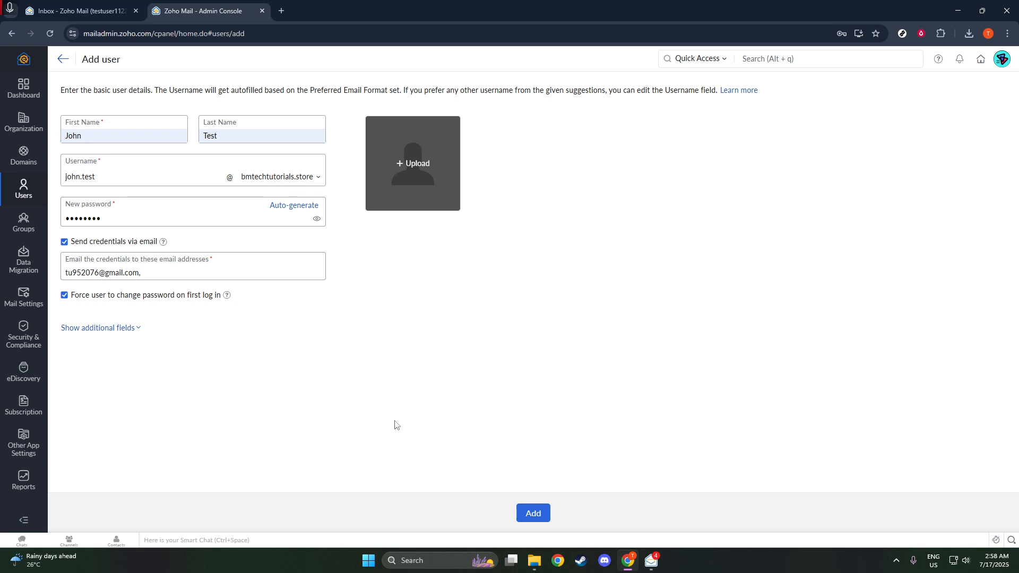
Submit the new user with the current credentials recipient, which is rejected as already existing
{"action": "left_click", "coordinate": [177, 274]}
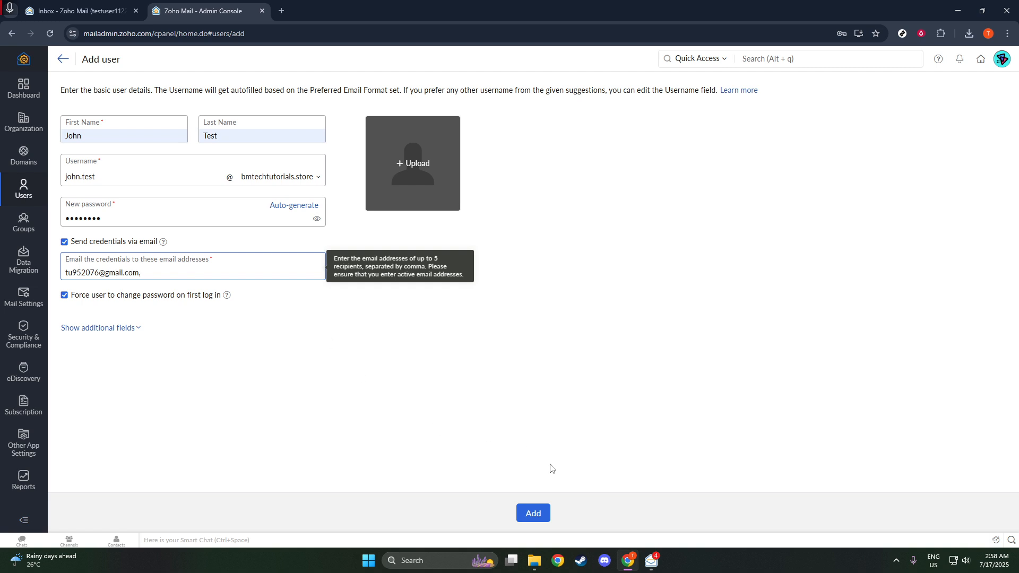
{"action": "left_click", "coordinate": [532, 522]}
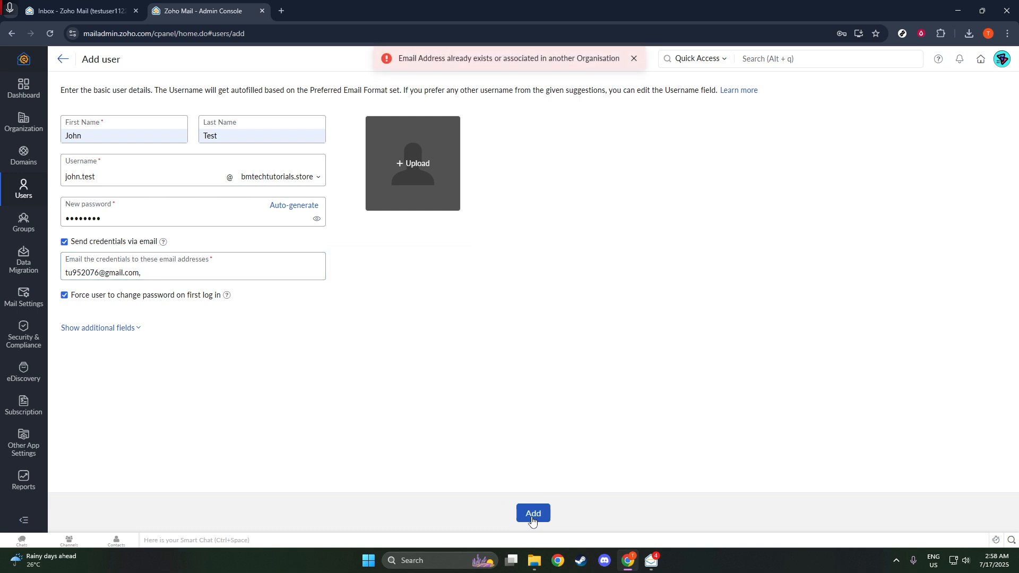
Replace the credentials recipient with a different Gmail address, resubmit, and dismiss the error banner
{"action": "left_click", "coordinate": [210, 277]}
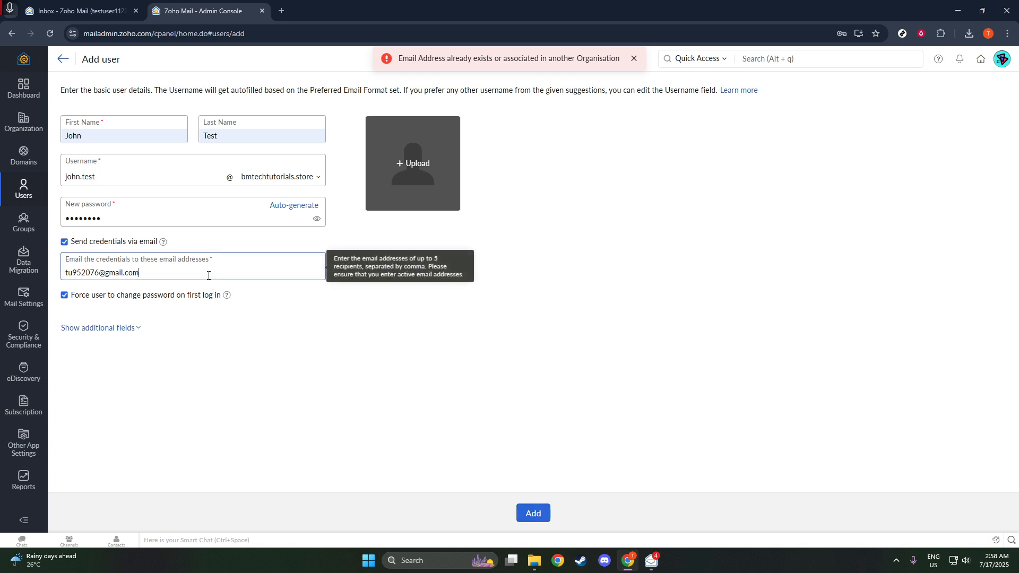
{"action": "key", "text": "BackSpace"}
{"action": "key", "text": "BackSpace"}
{"action": "key", "text": "BackSpace"}
{"action": "key", "text": "BackSpace"}
{"action": "key", "text": "BackSpace"}
{"action": "key", "text": "BackSpace"}
{"action": "key", "text": "BackSpace"}
{"action": "key", "text": "BackSpace"}
{"action": "key", "text": "BackSpace"}
{"action": "key", "text": "BackSpace"}
{"action": "key", "text": "BackSpace"}
{"action": "key", "text": "BackSpace"}
{"action": "key", "text": "BackSpace"}
{"action": "key", "text": "BackSpace"}
{"action": "key", "text": "BackSpace"}
{"action": "key", "text": "BackSpace"}
{"action": "key", "text": "BackSpace"}
{"action": "key", "text": "BackSpace"}
{"action": "type", "text": "HELL"}
{"action": "key", "text": "BackSpace"}
{"action": "key", "text": "BackSpace"}
{"action": "key", "text": "BackSpace"}
{"action": "key", "text": "BackSpace"}
{"action": "left_click", "coordinate": [533, 513]}
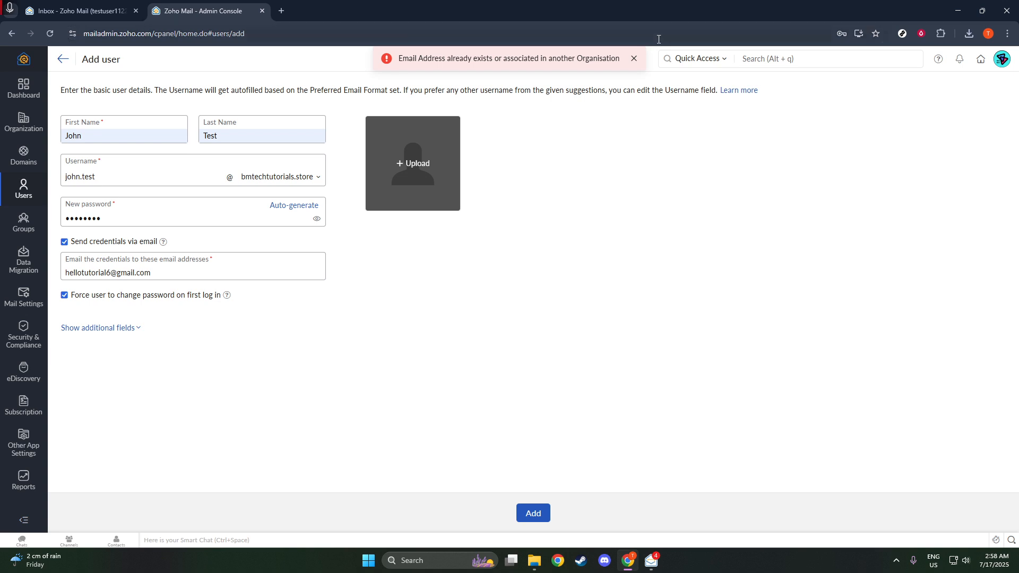
{"action": "left_click", "coordinate": [632, 61]}
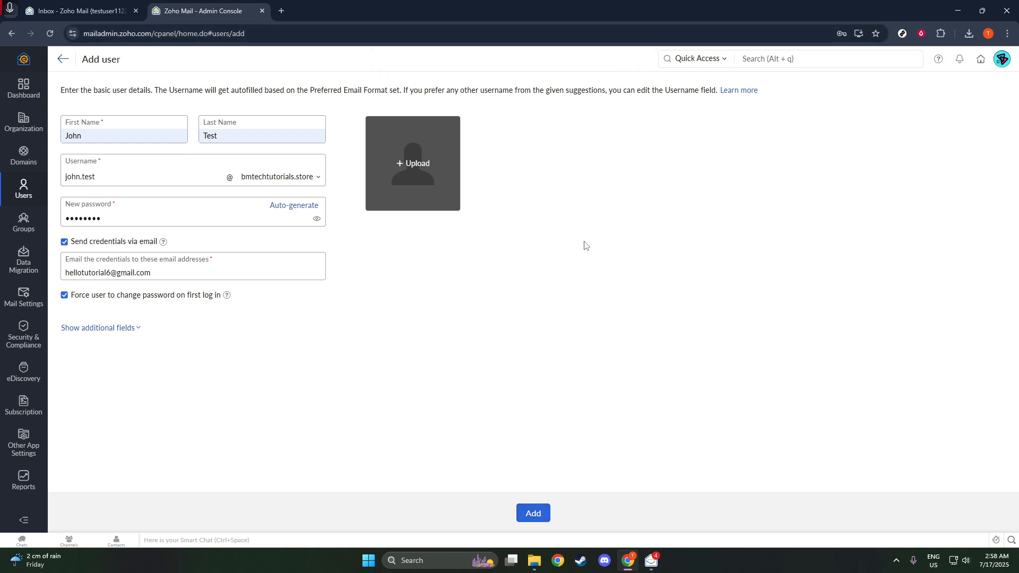